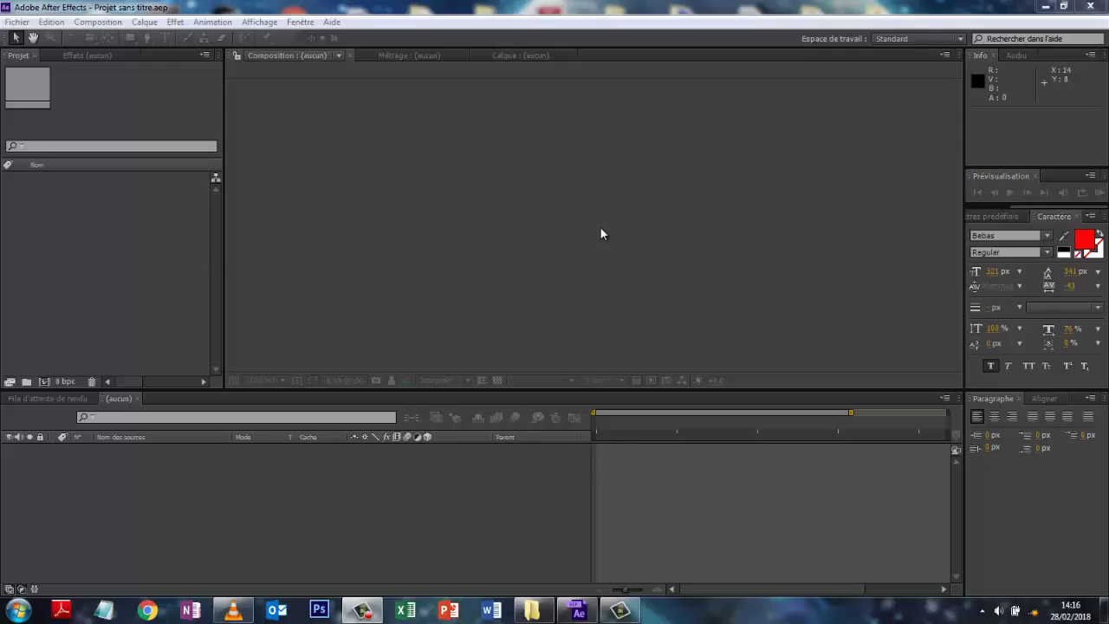
Bring up the VLC media player window showing the clip movie.mp4
click(231, 612)
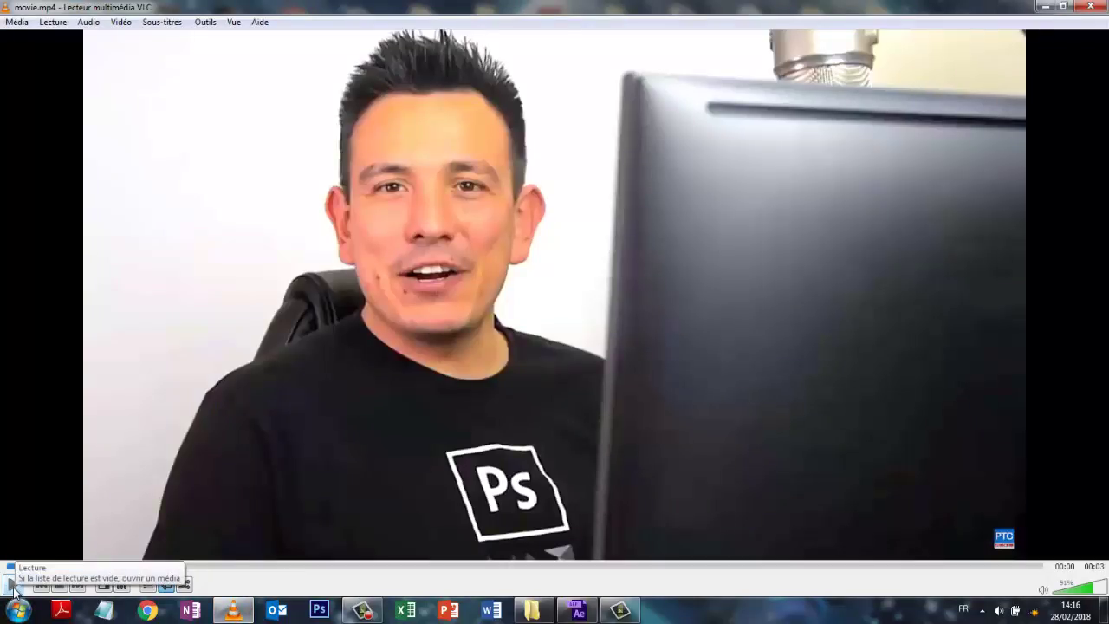
Play movie.mp4 in VLC and pause it near 00:02, just before the end
click(13, 585)
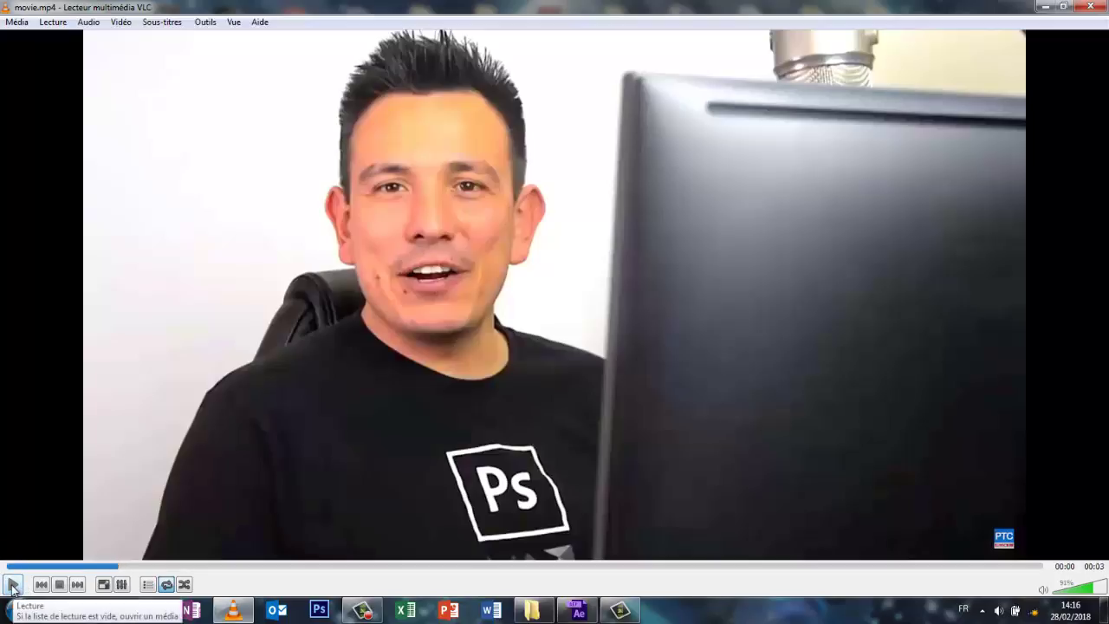
click(12, 586)
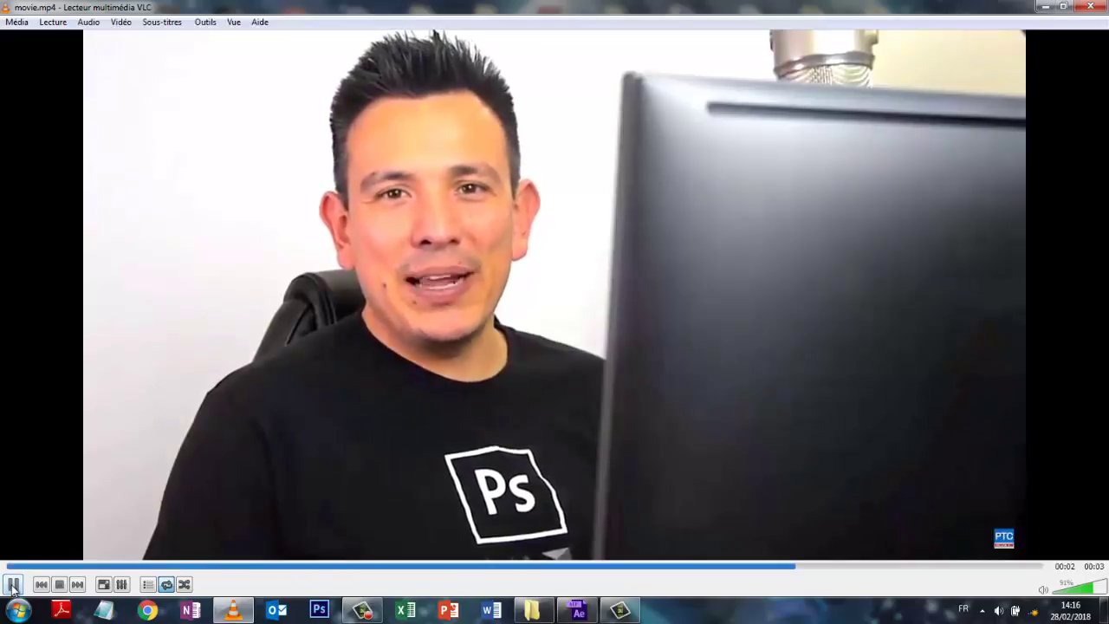
click(13, 586)
Back in After Effects, import movie.mp4 from the DA > movie folder into the project
click(1044, 6)
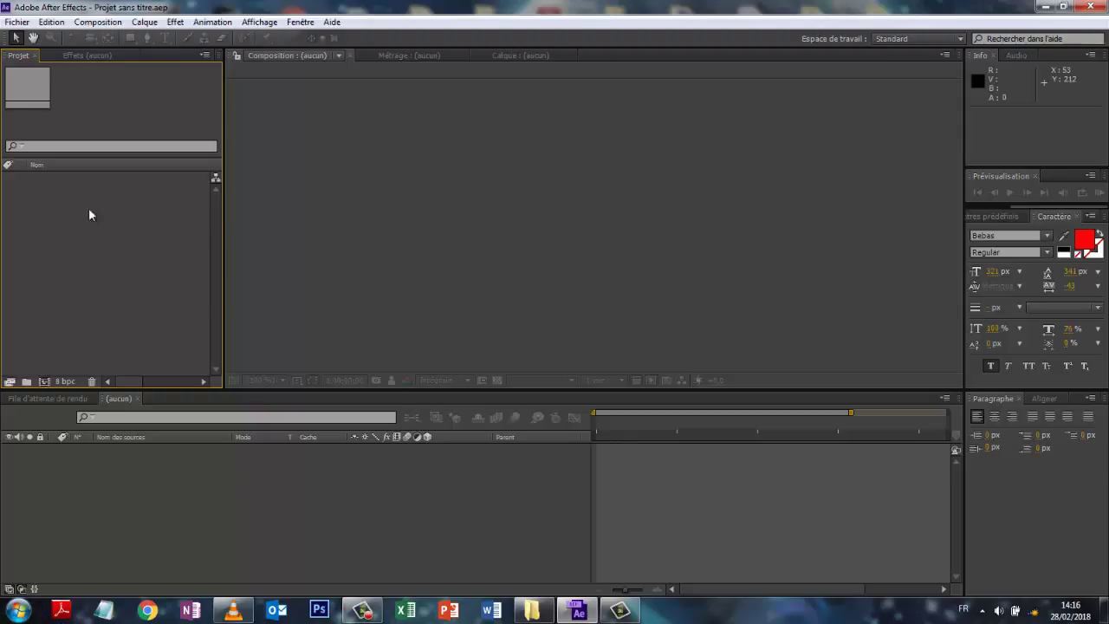
double_click(78, 255)
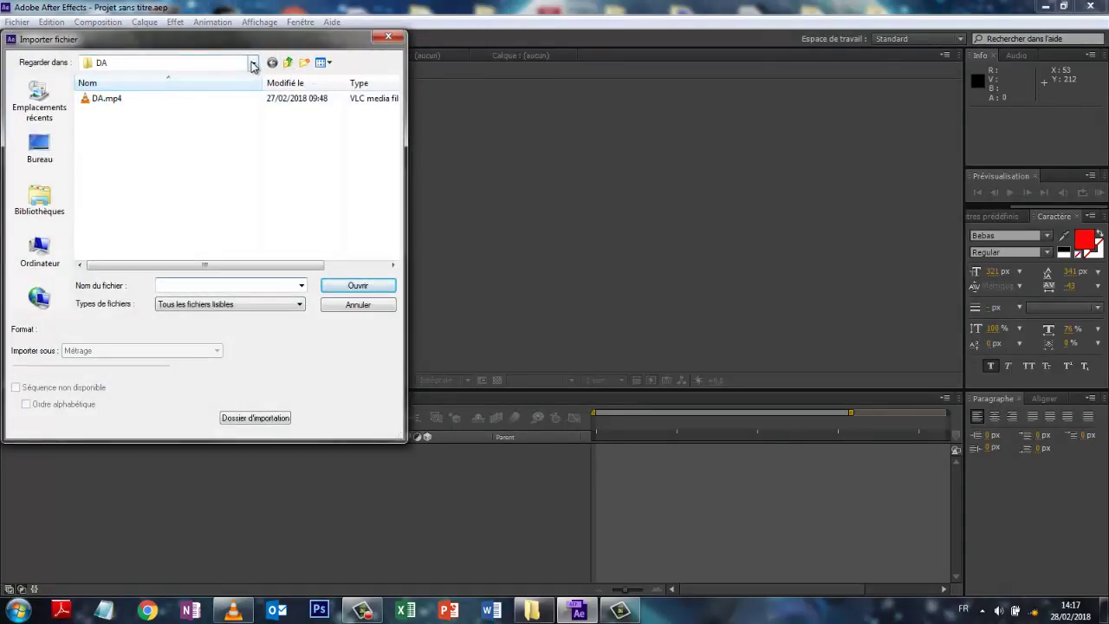
click(253, 64)
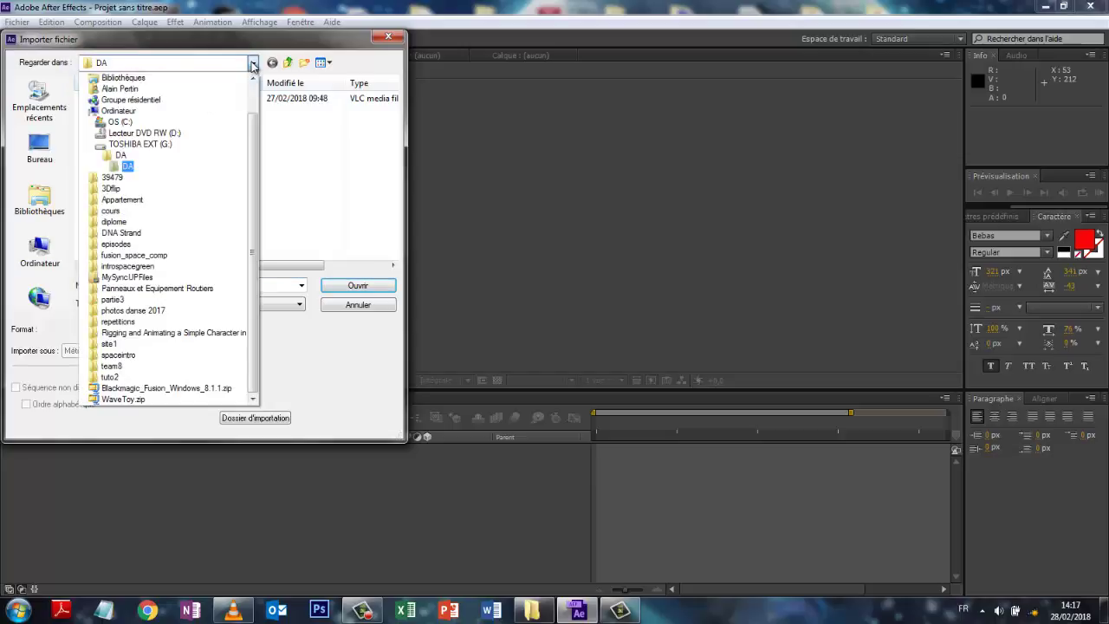
click(121, 155)
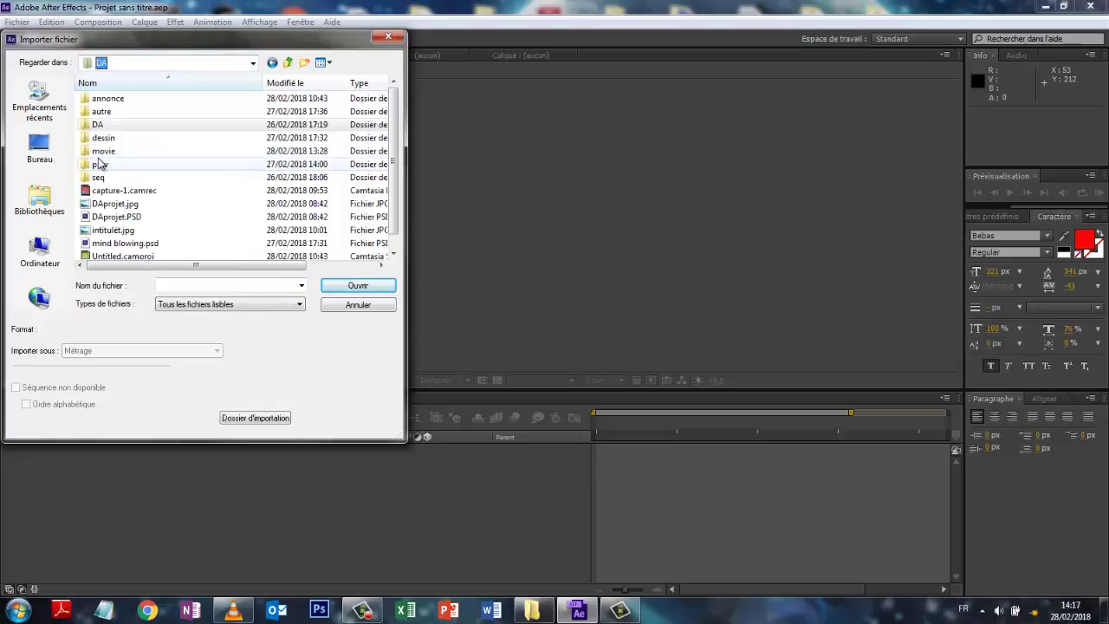
double_click(102, 153)
click(108, 99)
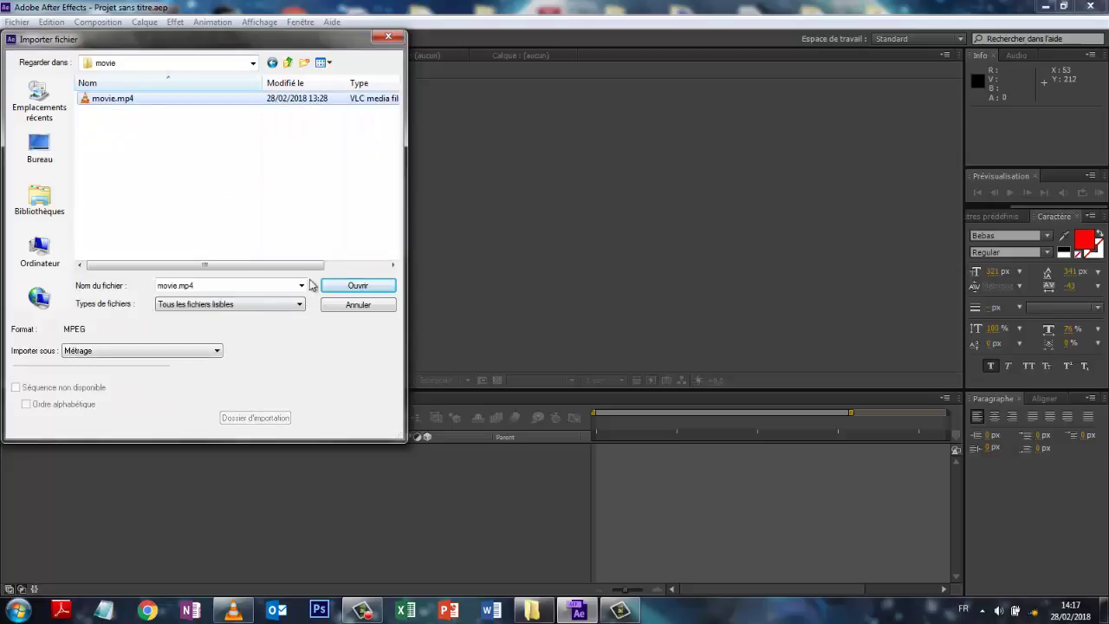
click(351, 285)
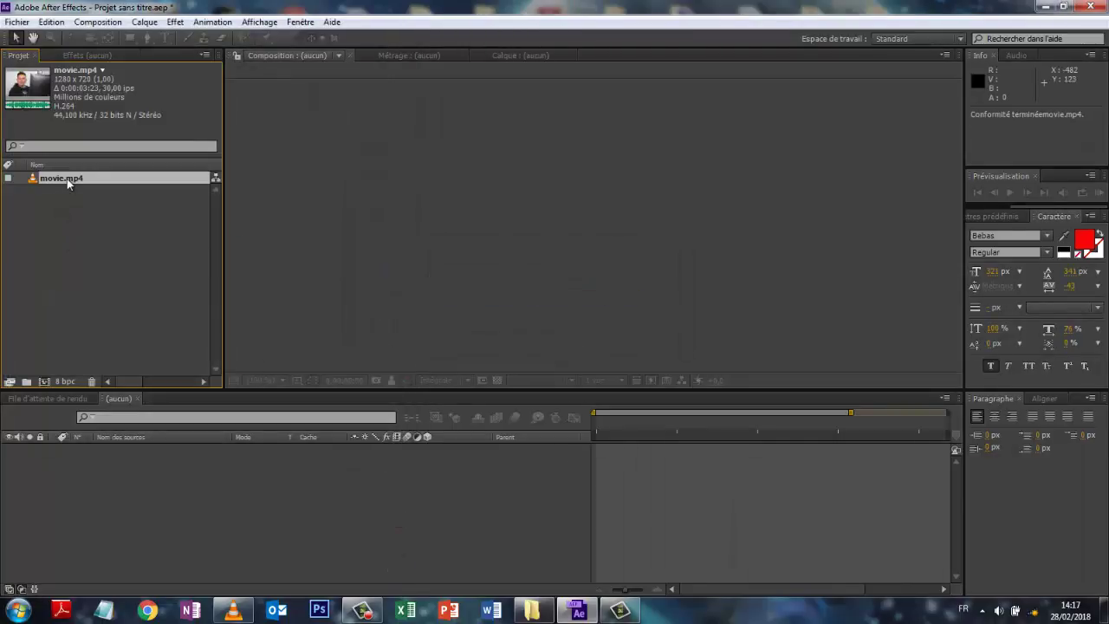
Build a composition named movie from movie.mp4 and preview it to about 0:00:02:23
drag(67, 178, 45, 380)
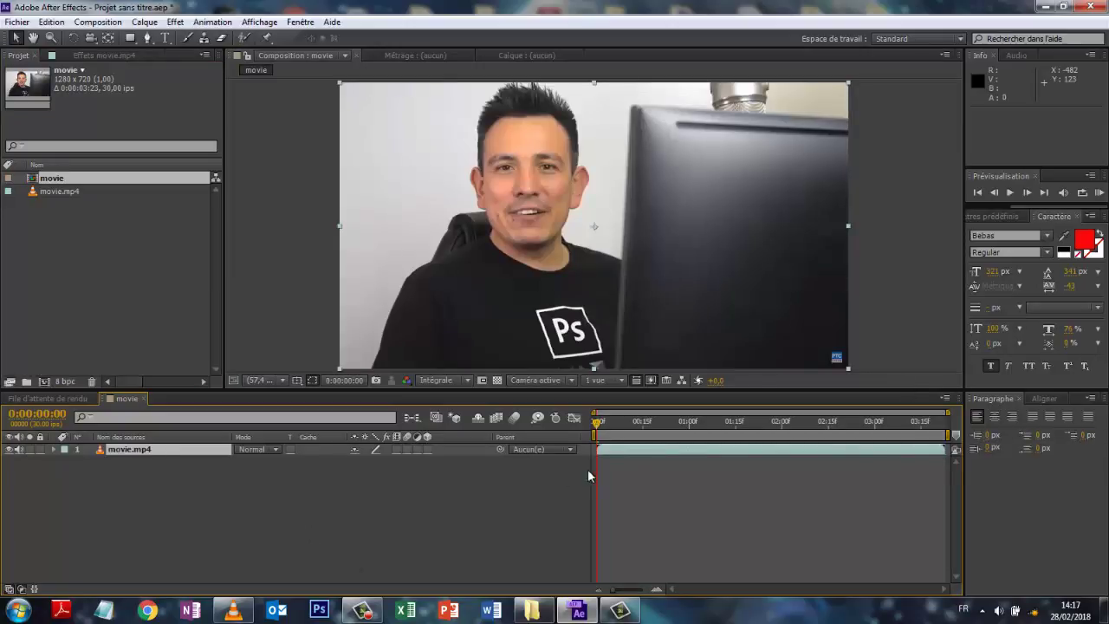
key(space)
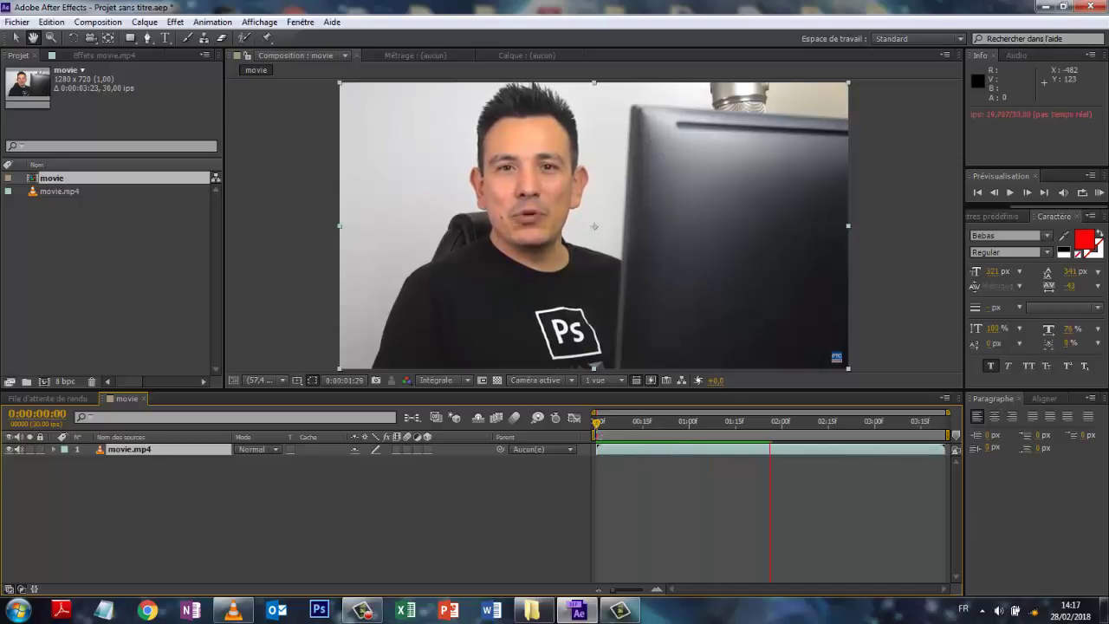
key(space)
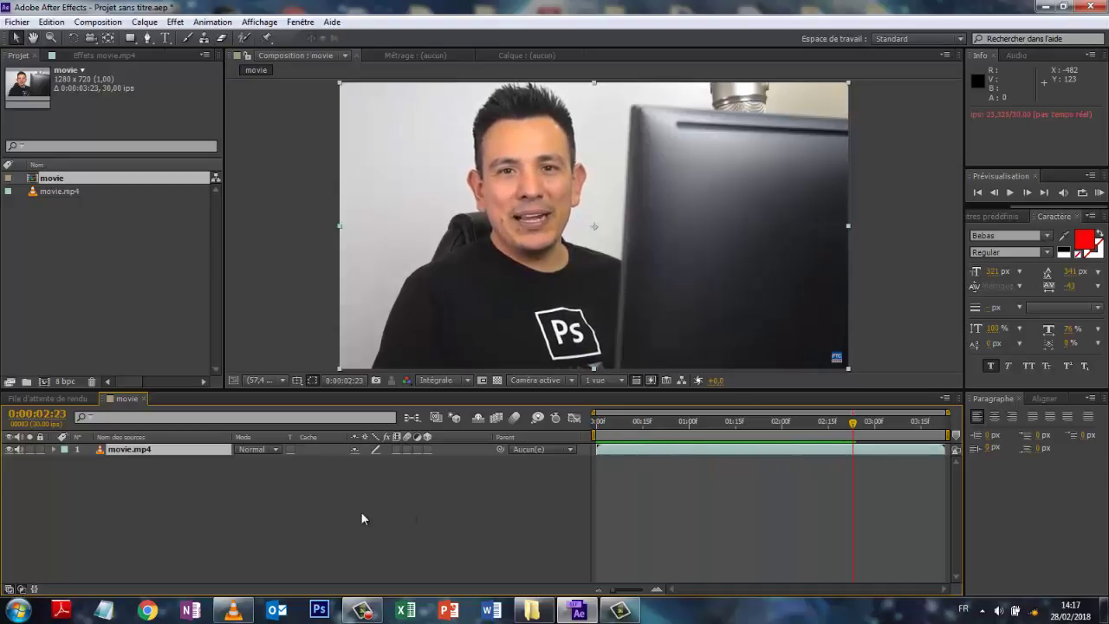
Queue the movie composition for rendering and change its output format from AVI to Séquence JPEG
click(100, 22)
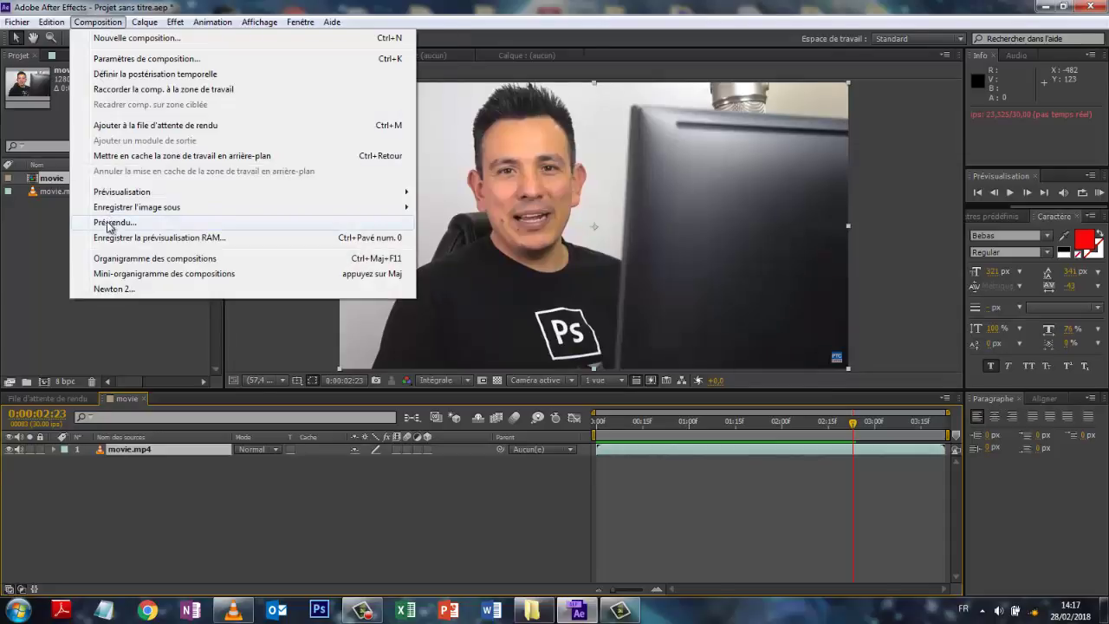
click(110, 223)
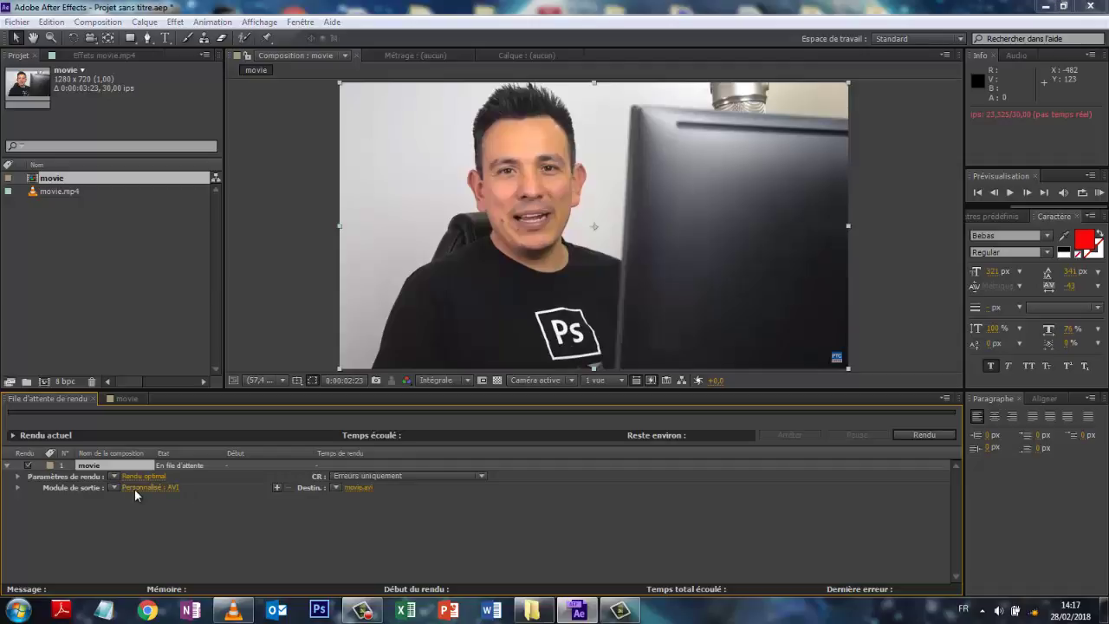
click(134, 487)
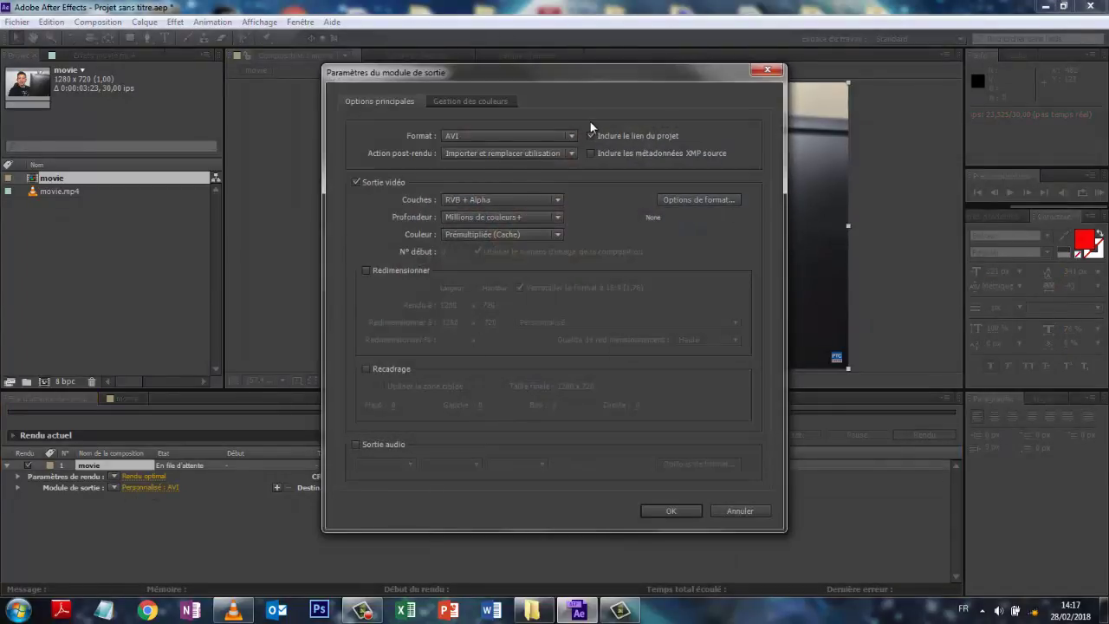
click(570, 134)
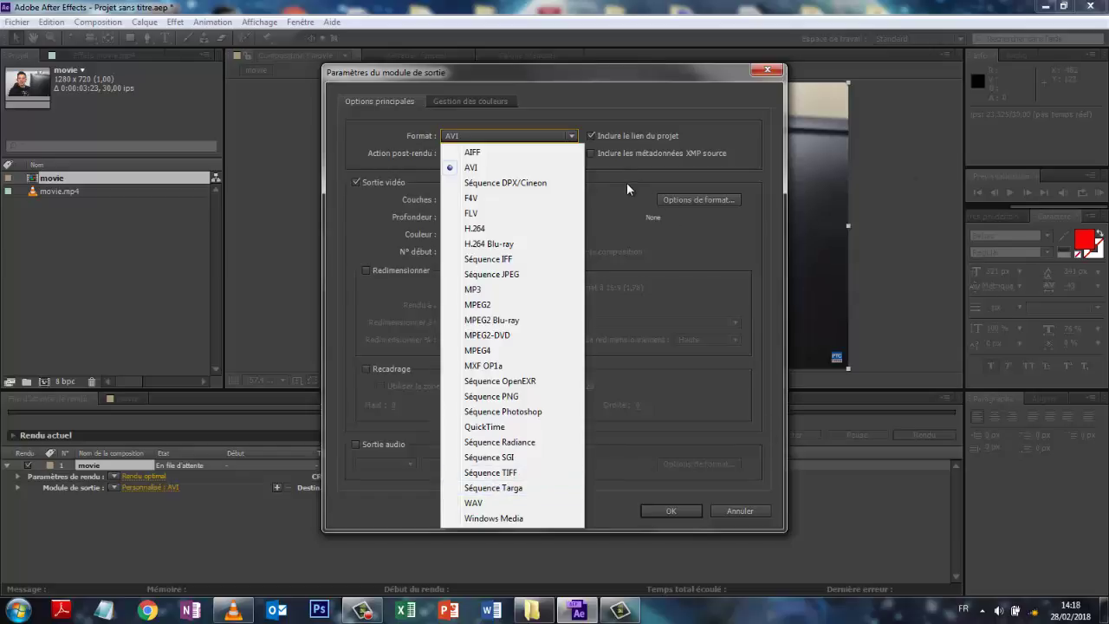
click(626, 182)
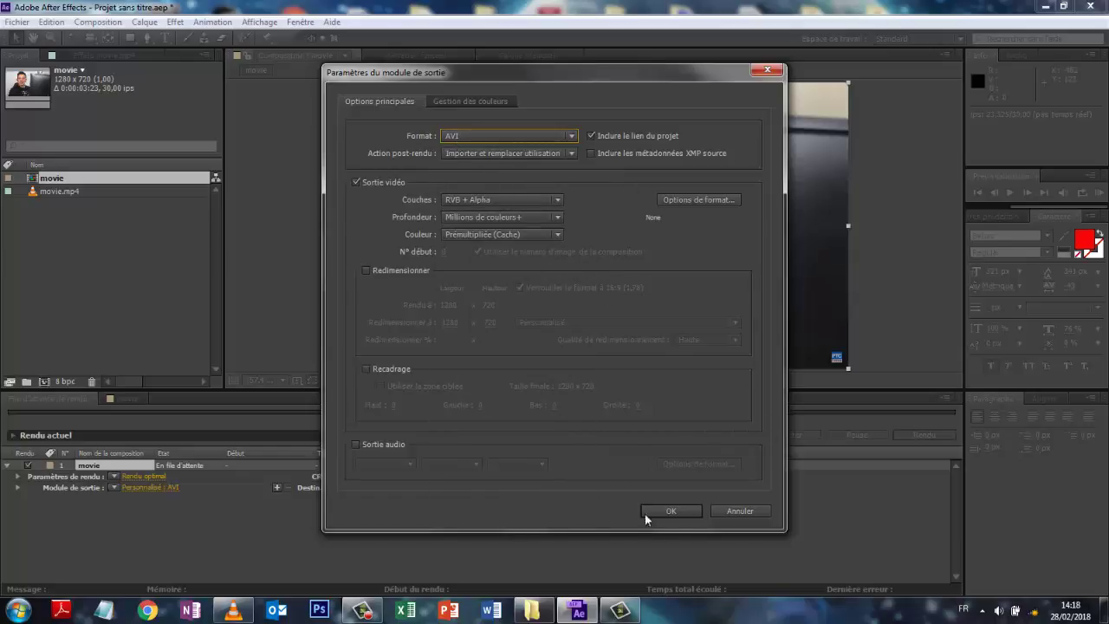
click(574, 137)
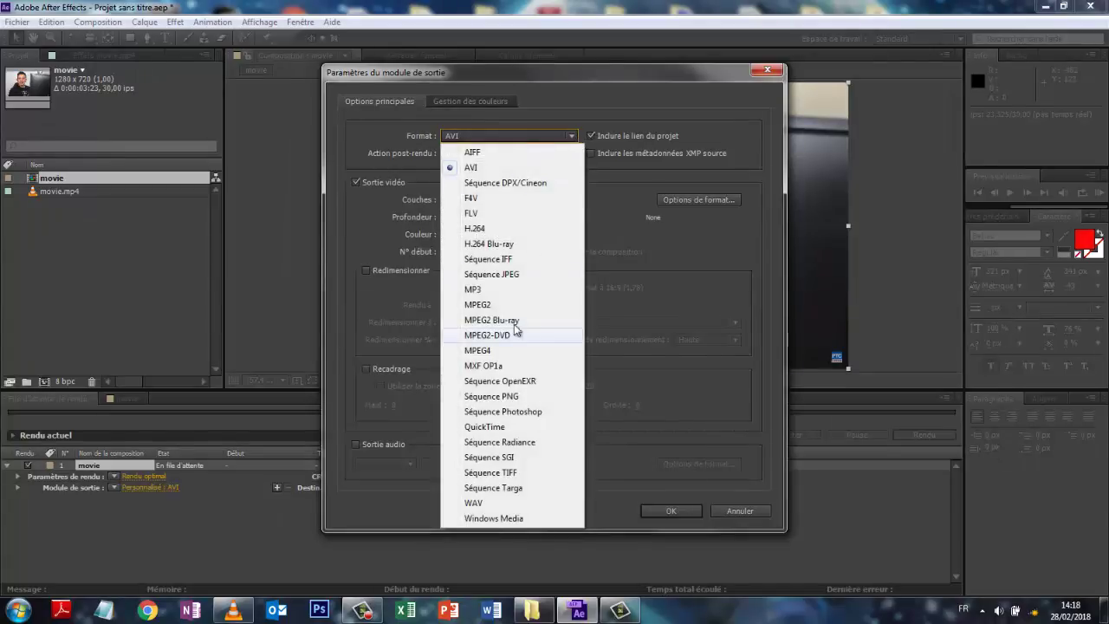
click(506, 274)
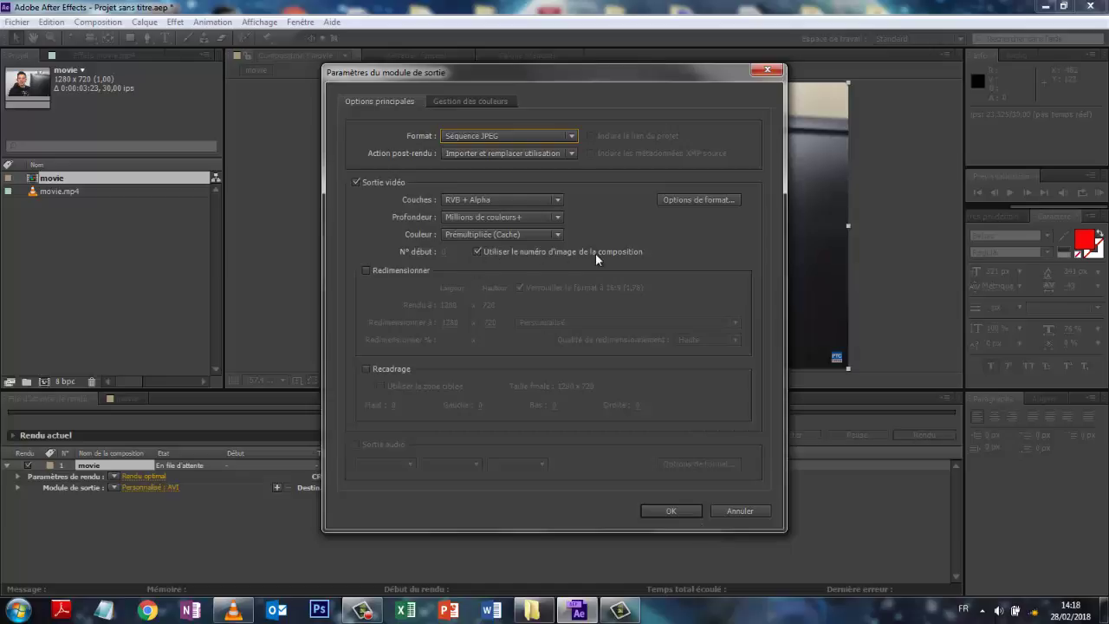
Confirm the output settings and save the render into a new DA folder 'images de départ'
click(677, 511)
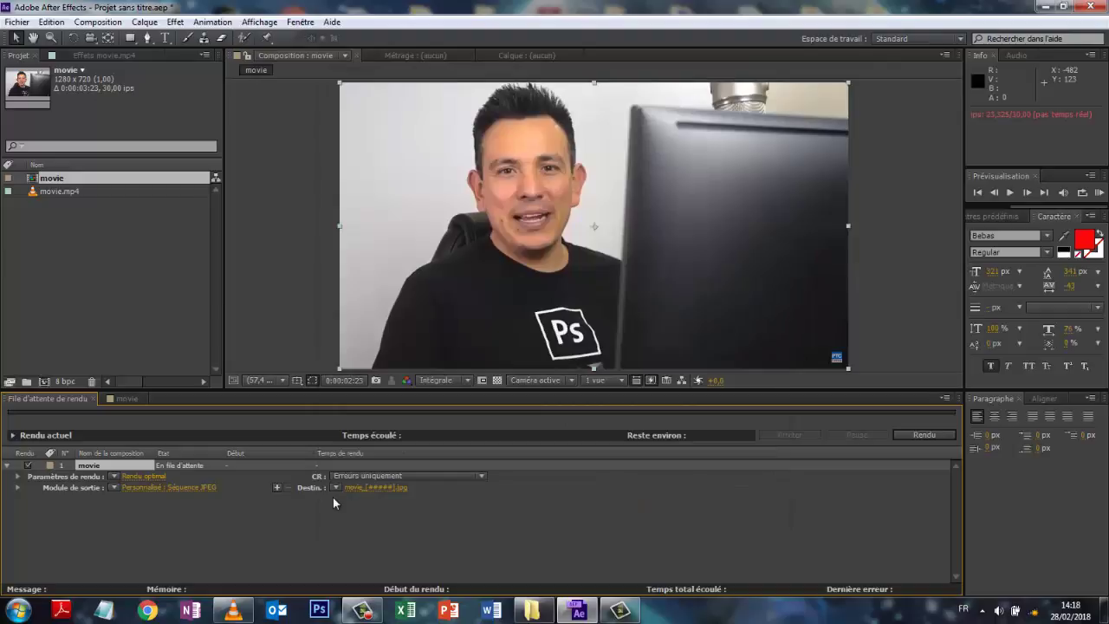
click(361, 487)
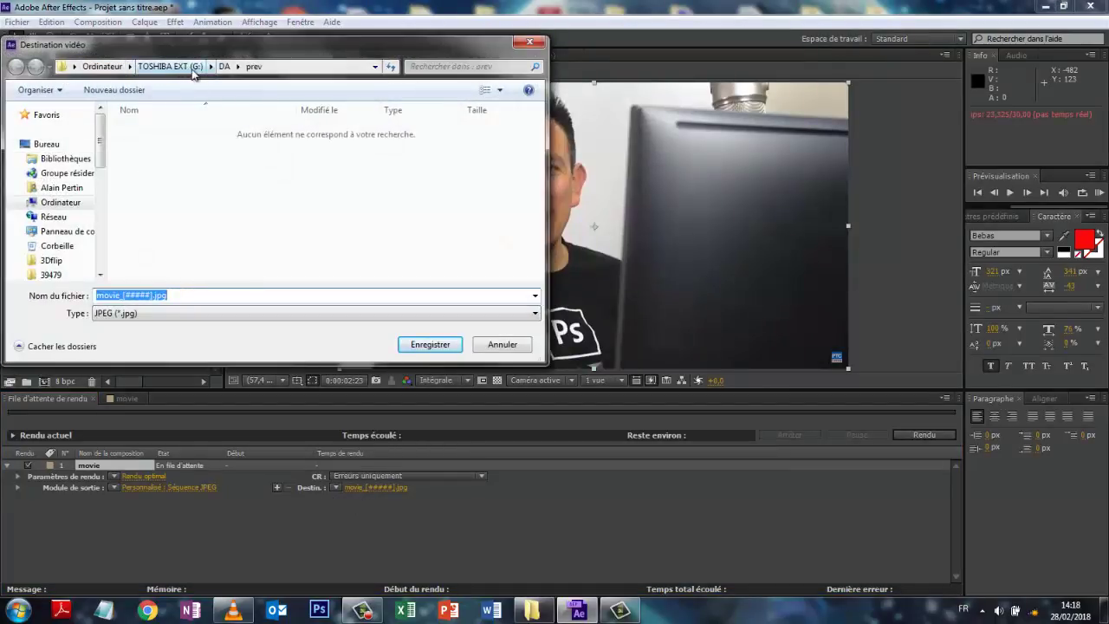
click(224, 67)
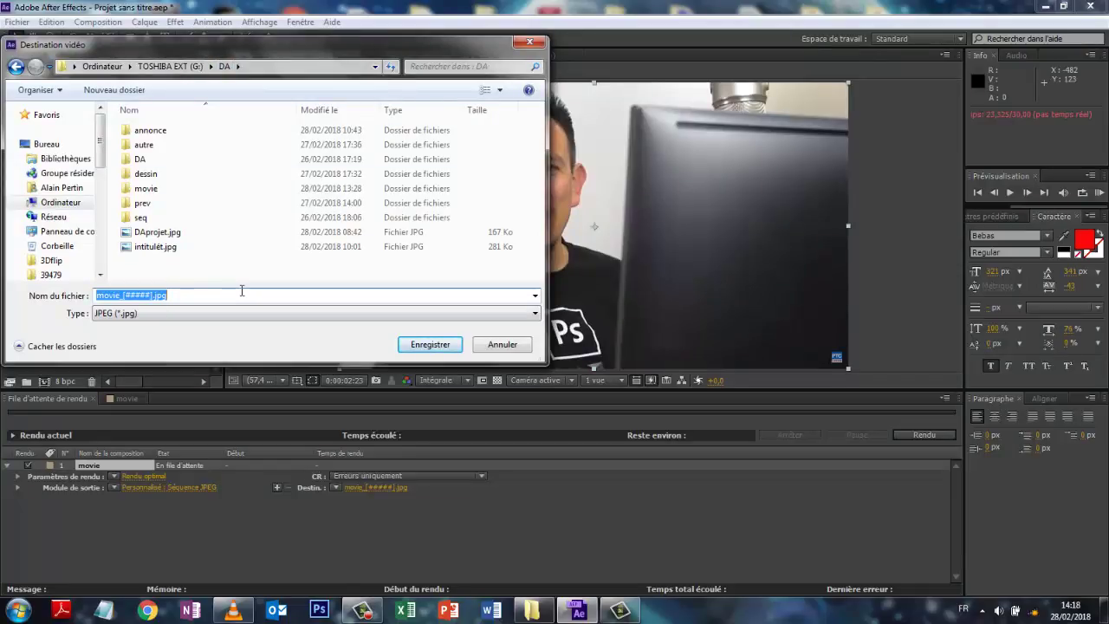
click(124, 94)
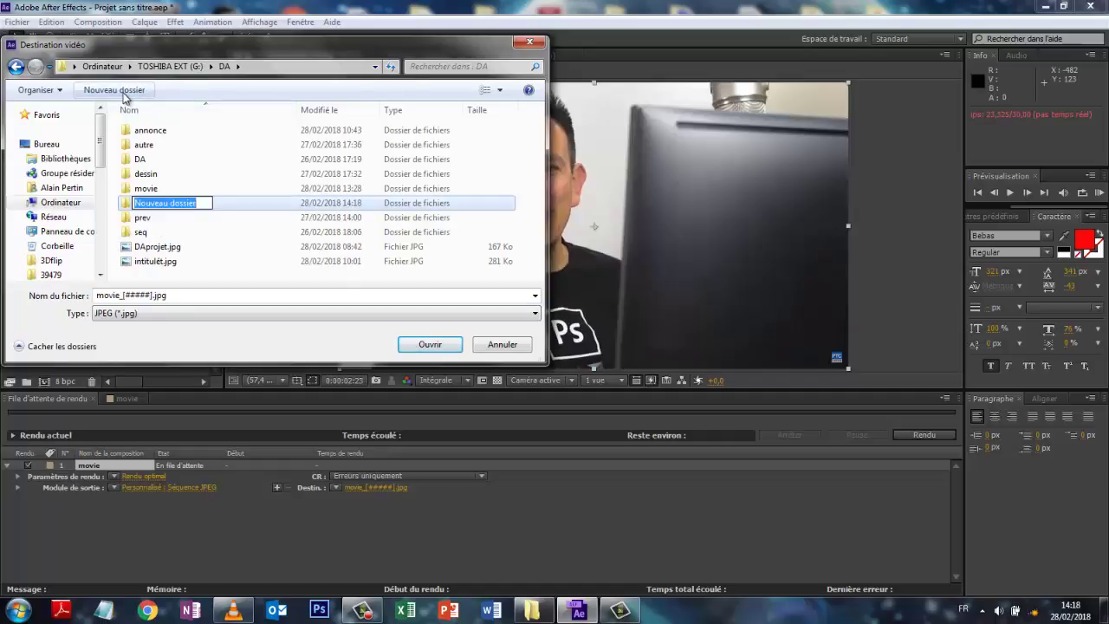
text(imag)
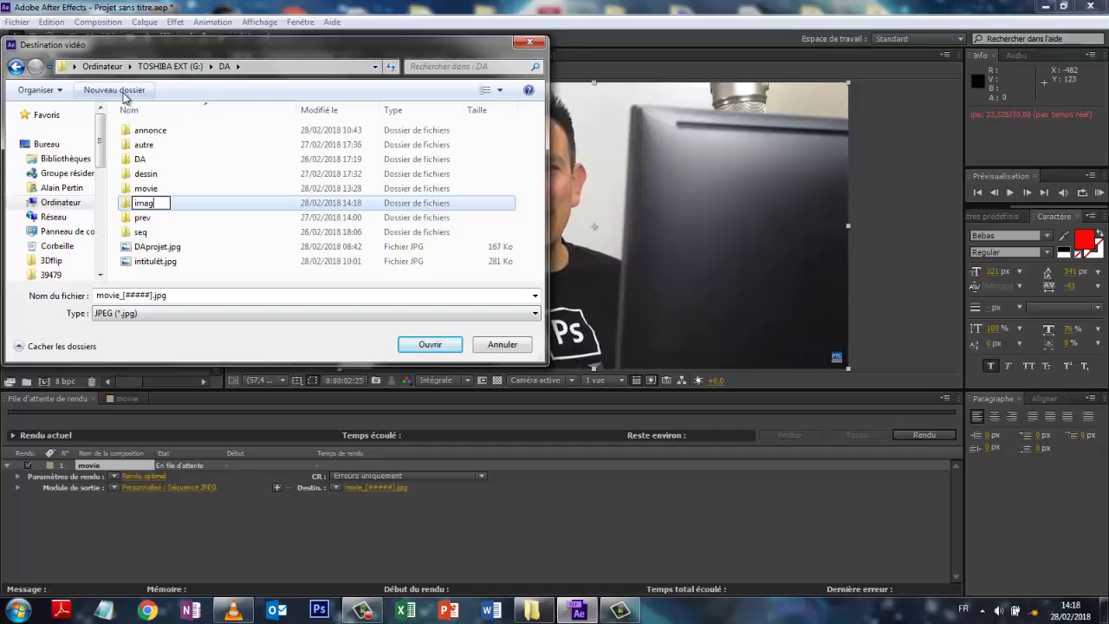
text(es de départ)
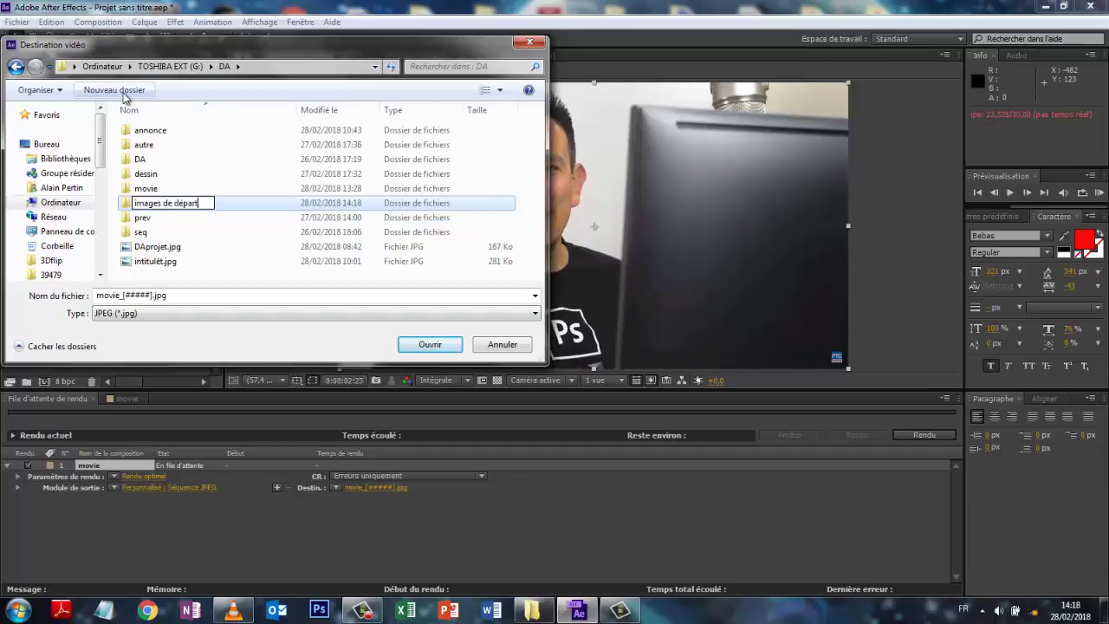
key(Return)
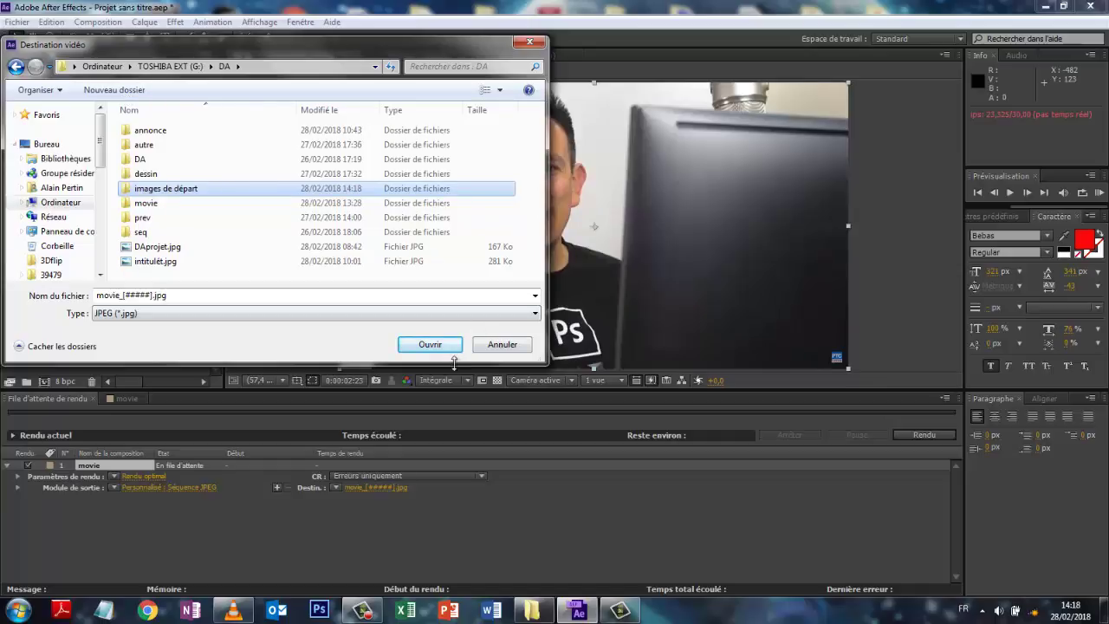
click(439, 346)
click(439, 346)
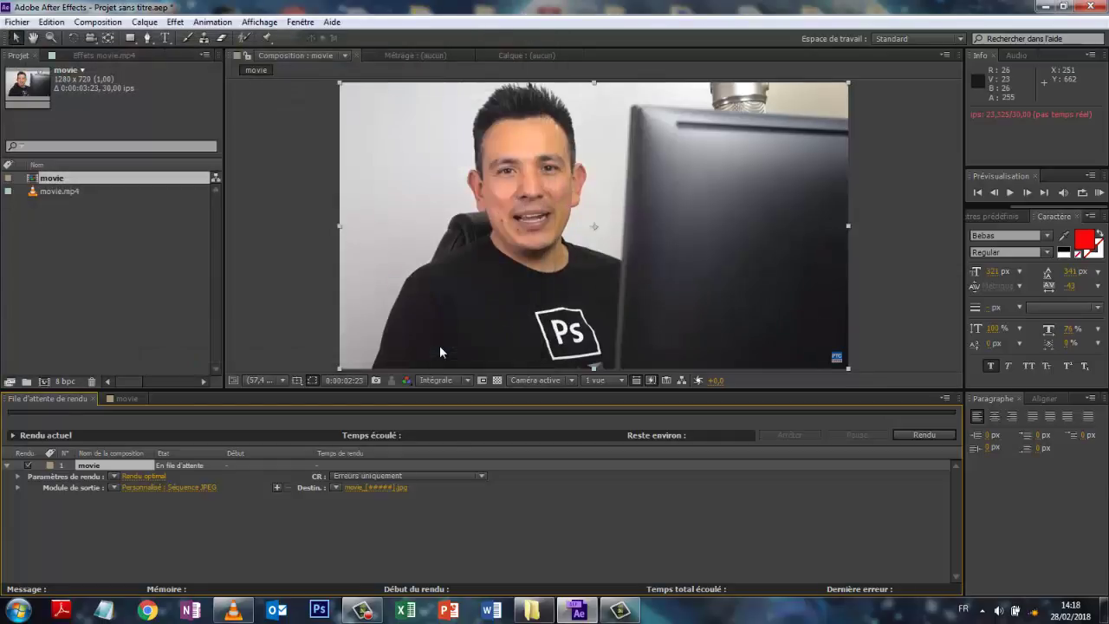
Render the queued movie composition until the status shows Terminé
click(911, 433)
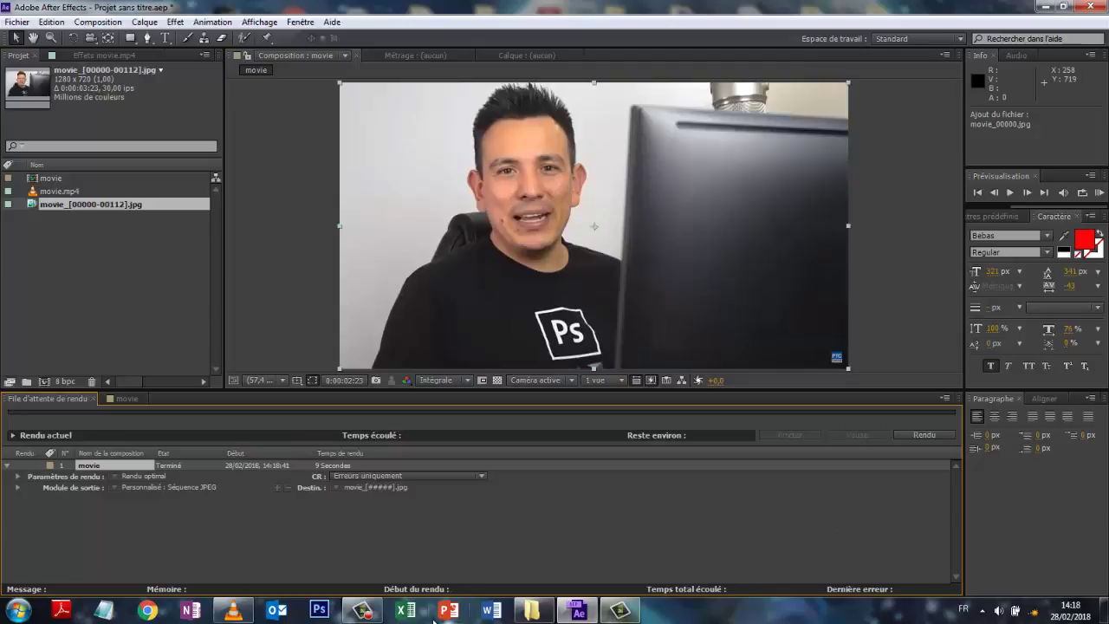
Browse the images de départ folder in Explorer to check frames movie_00000.jpg through movie_00112.jpg
click(533, 610)
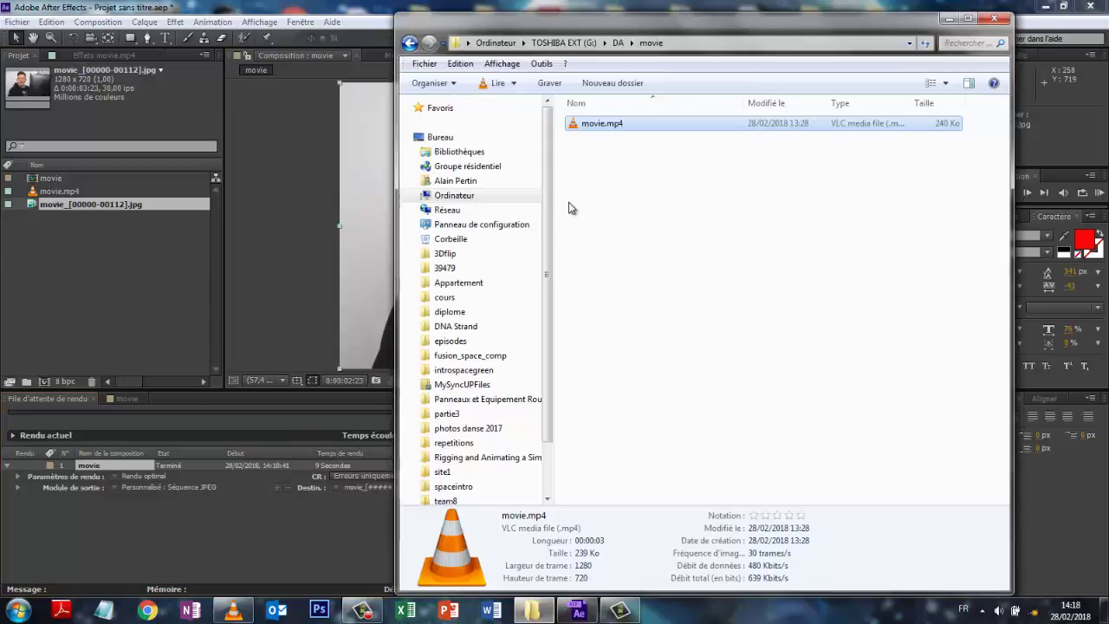
click(618, 43)
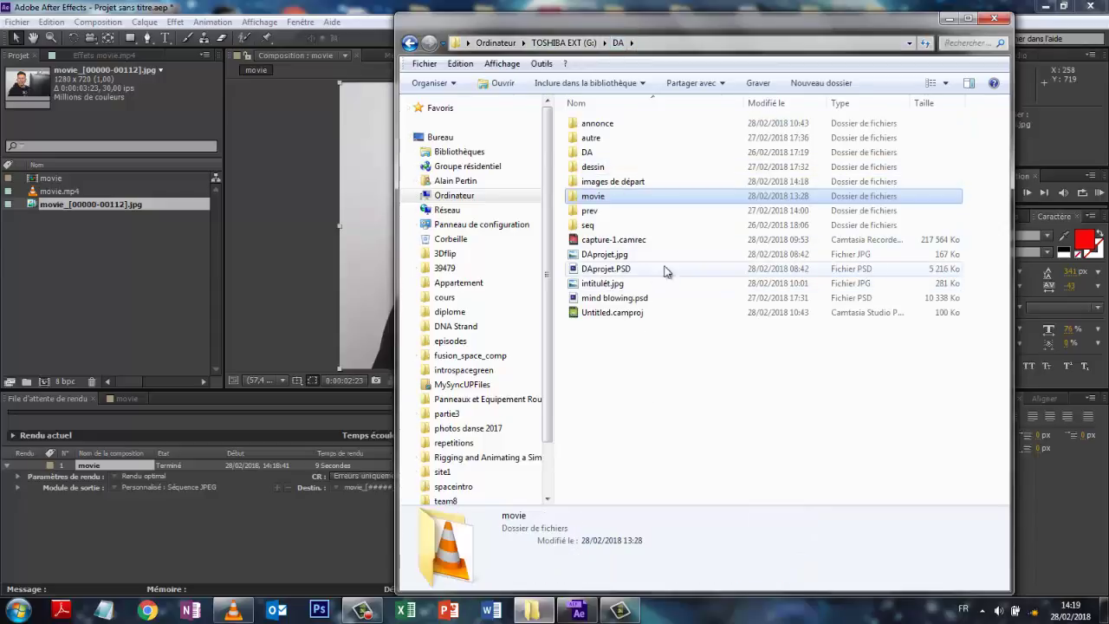
double_click(609, 182)
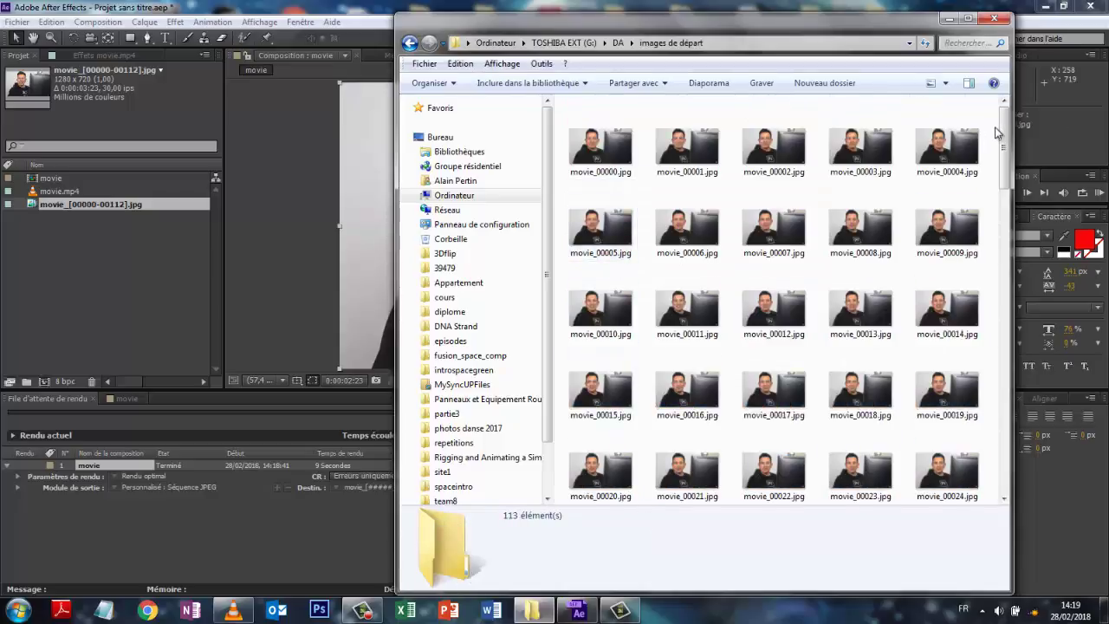
mouse_move(1002, 128)
mouse_down()
mouse_move(1002, 414)
mouse_move(1015, 97)
mouse_up()
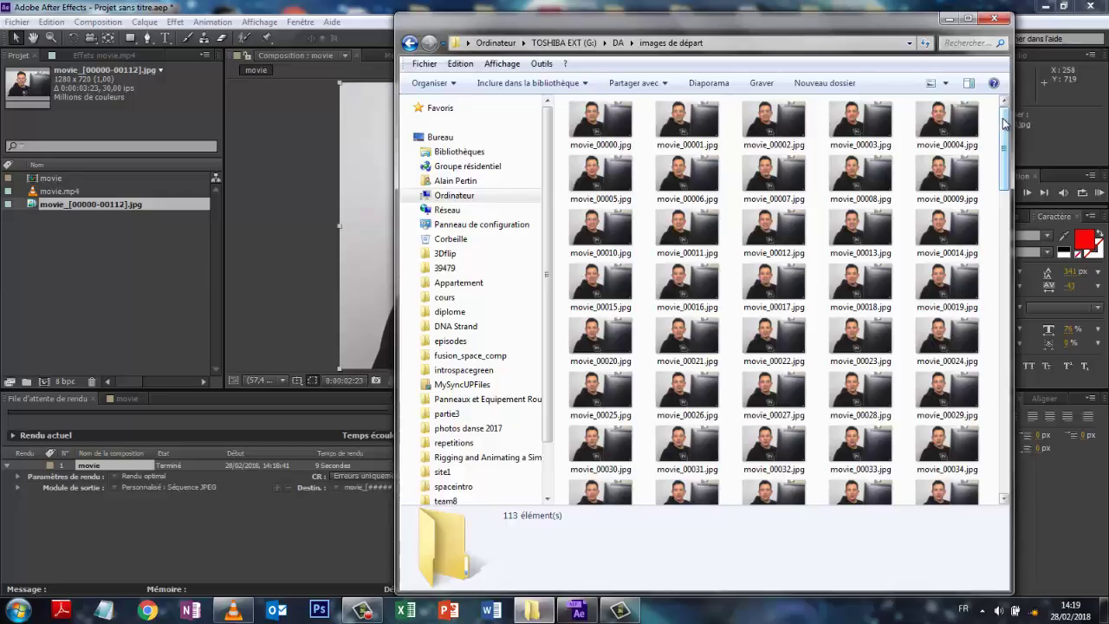
drag(1003, 124, 990, 387)
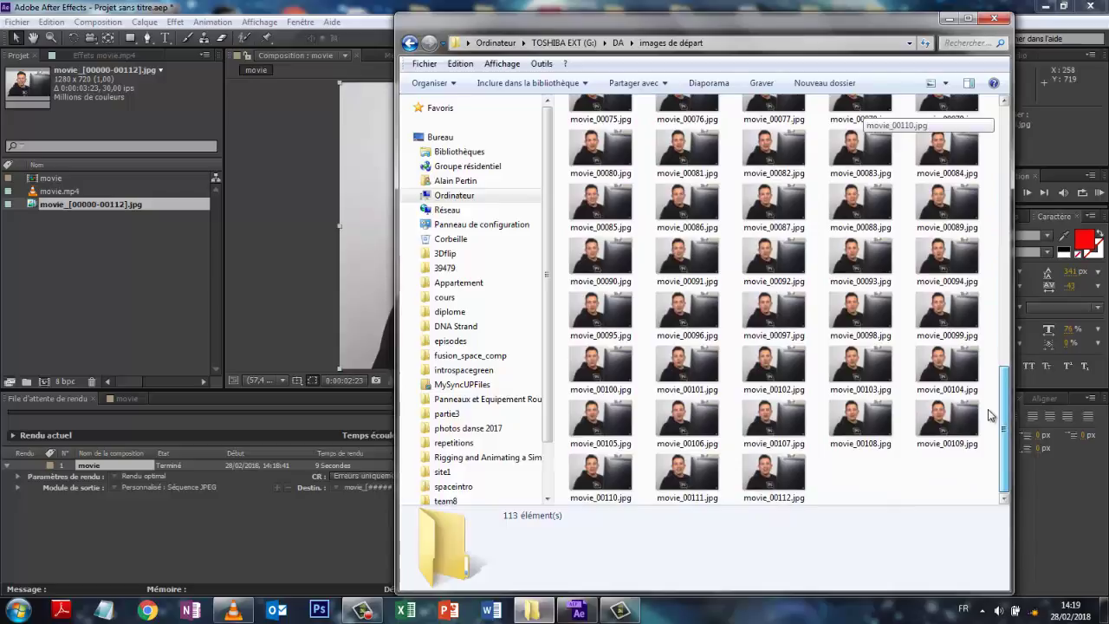
drag(1003, 416, 1003, 139)
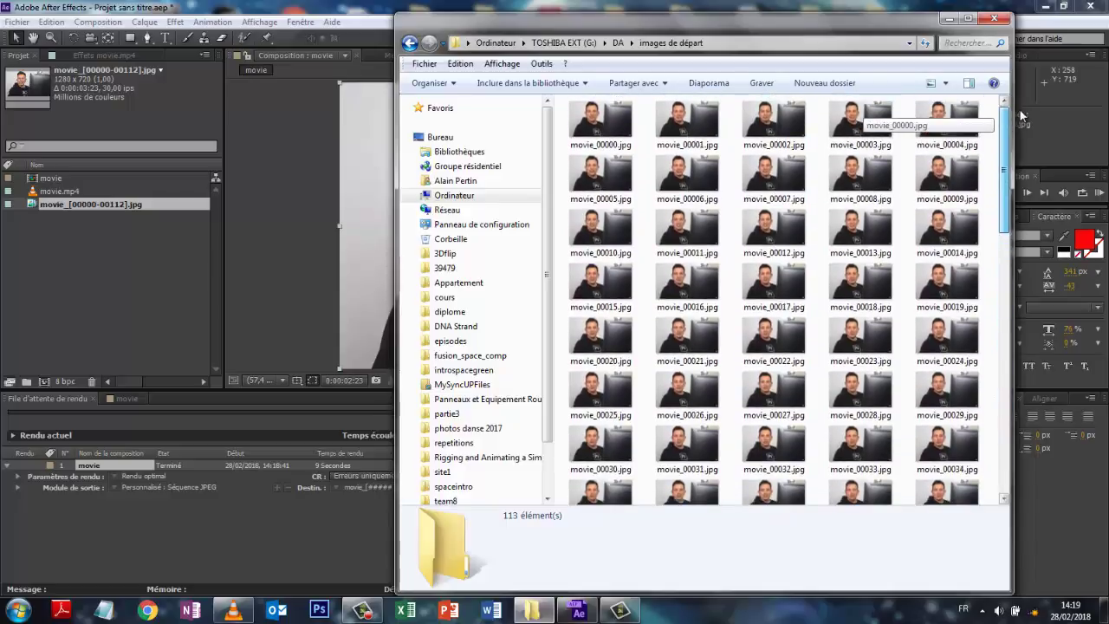